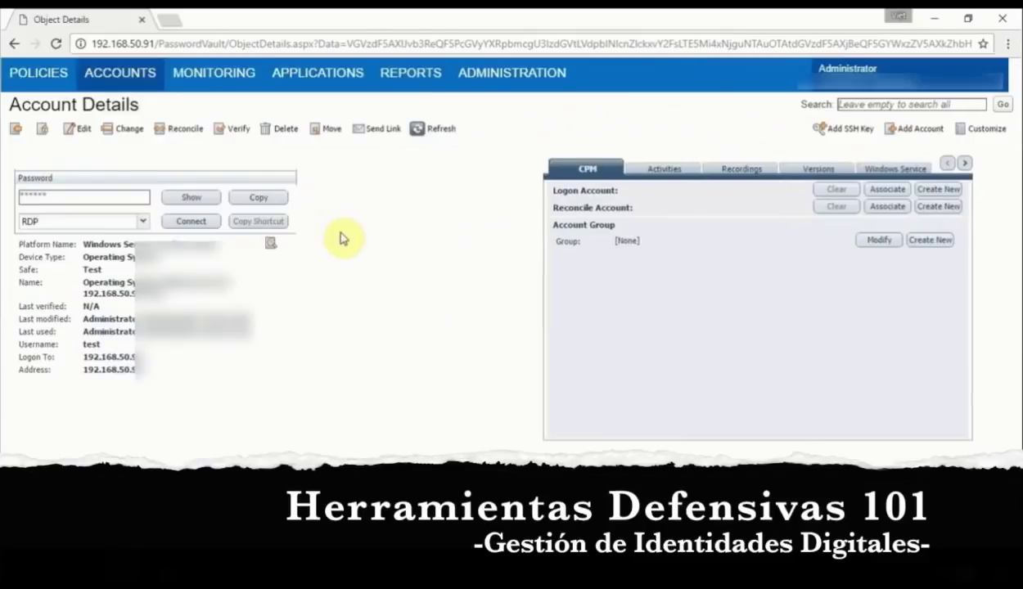
# Step: Connect to the test account over RDP with reason 'test monitor' and launch the downloaded connection file
pyautogui.click(190, 221)
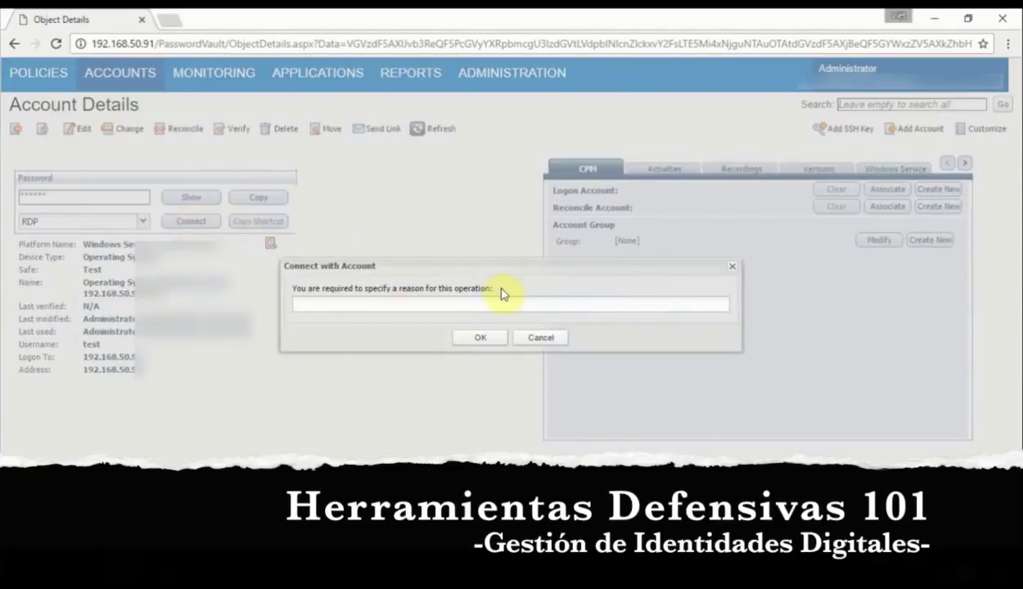
pyautogui.click(500, 304)
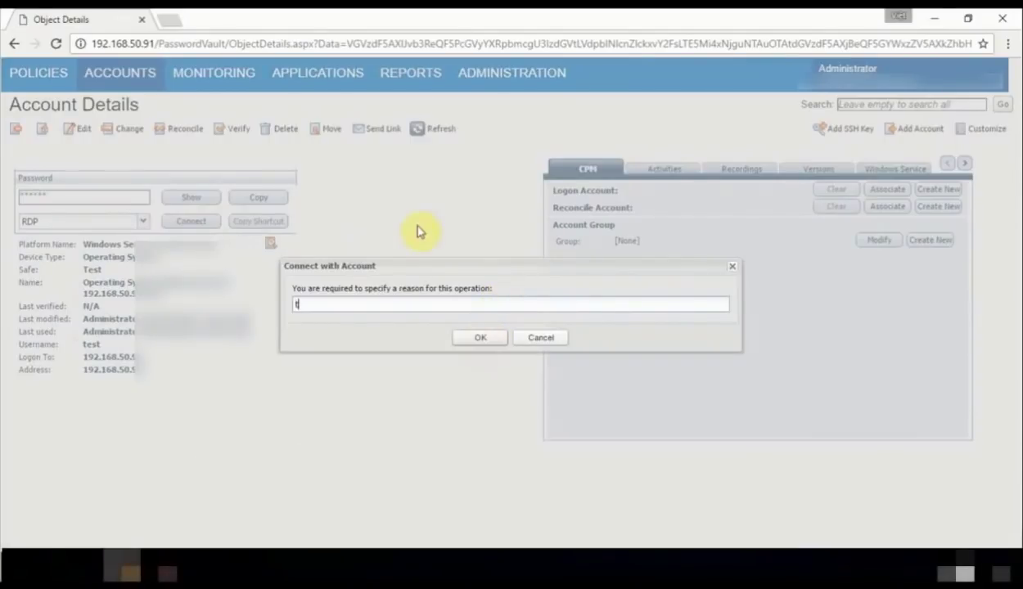
pyautogui.write('test monit')
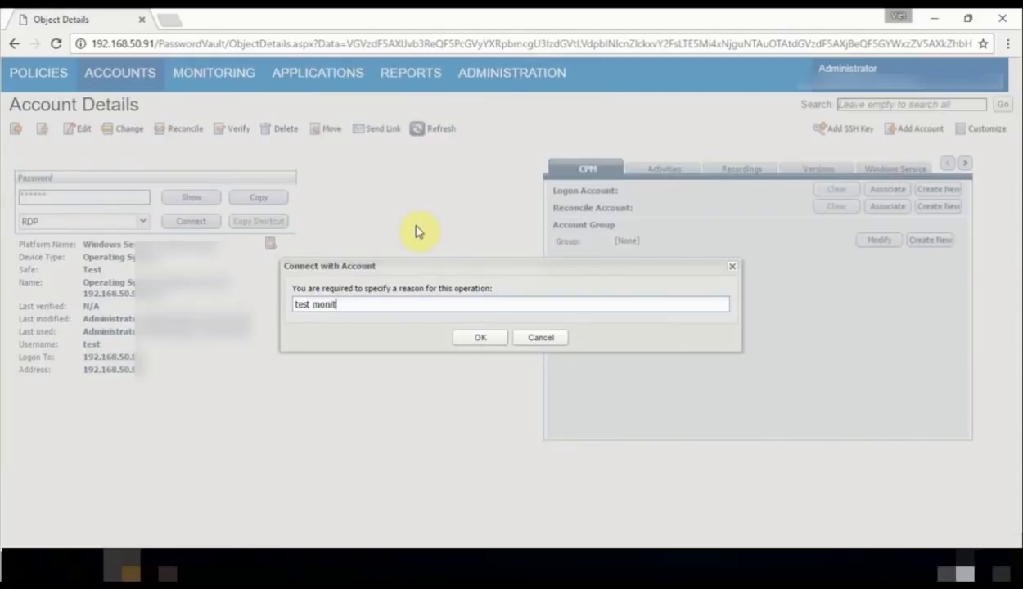
pyautogui.write('or')
pyautogui.click(456, 337)
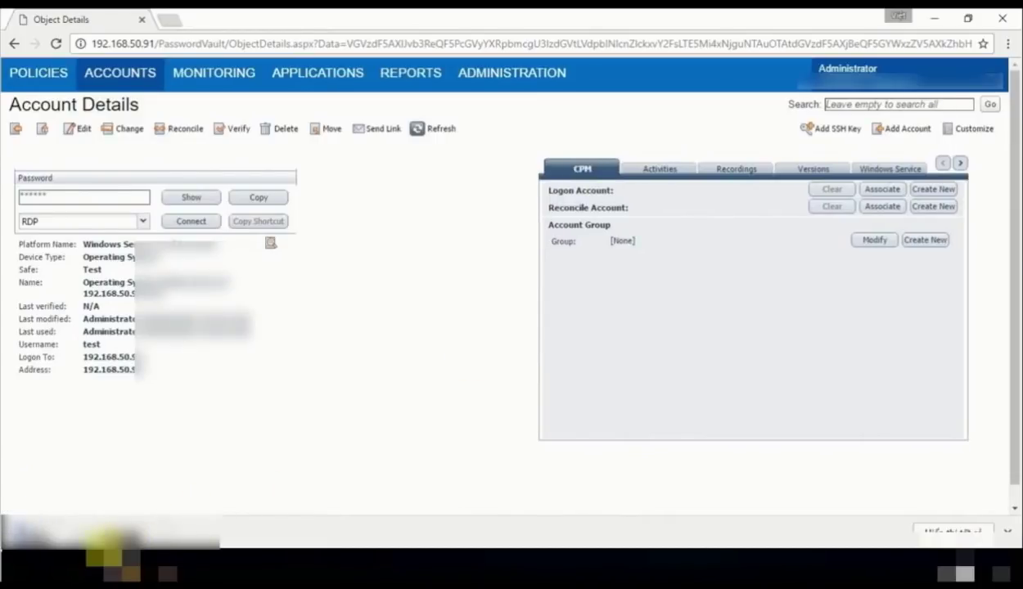
pyautogui.click(94, 532)
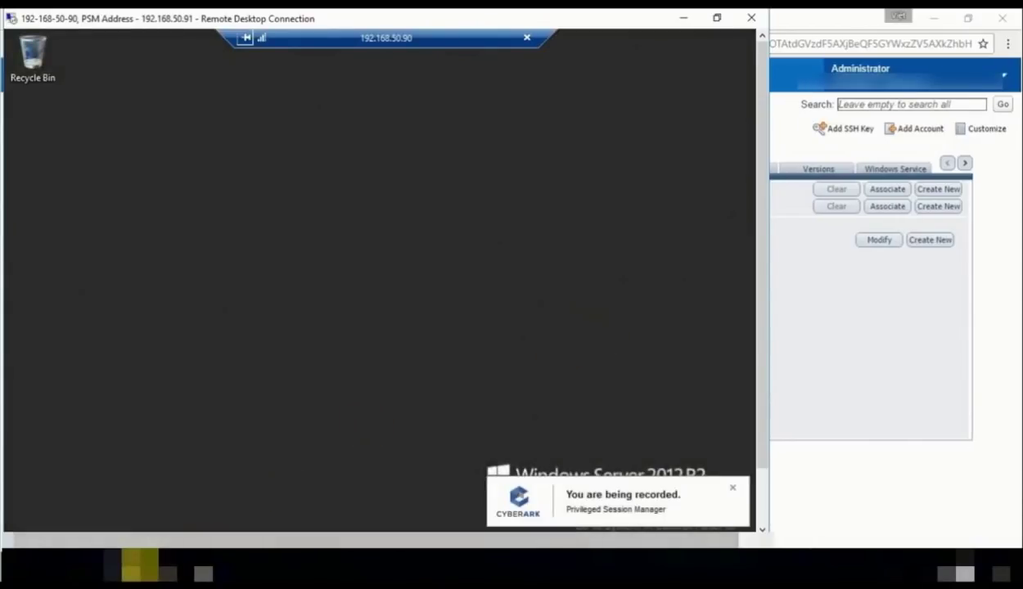
# Step: Bring the Chrome Password Vault Sign In page back to the front over the running PSM session
pyautogui.moveTo(131, 568)
pyautogui.click(197, 506)
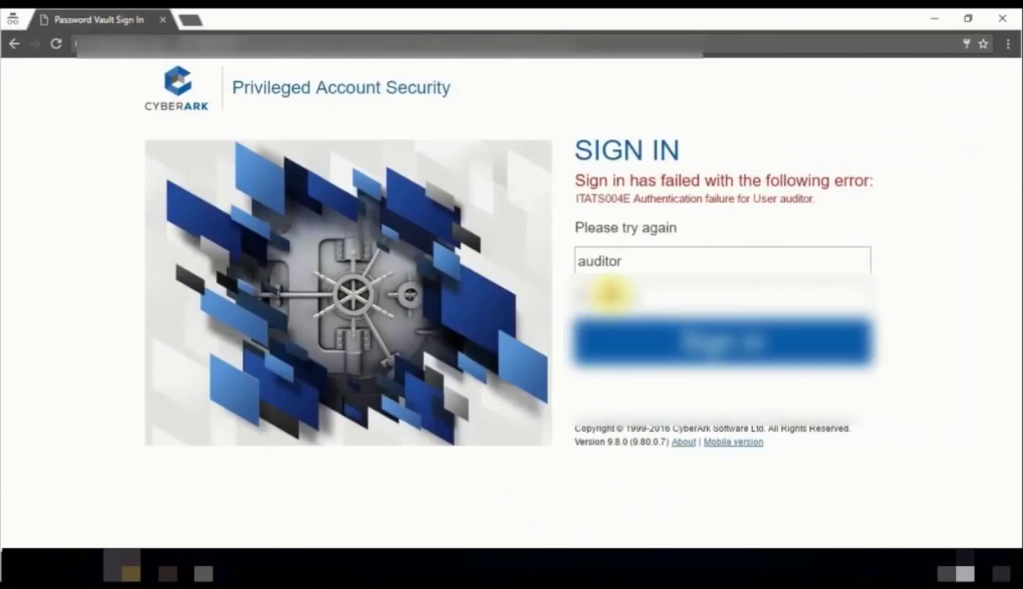
# Step: Replace the existing username with the auditor's username and submit the Password Vault sign-in
pyautogui.click(634, 265)
pyautogui.doubleClick(634, 265)
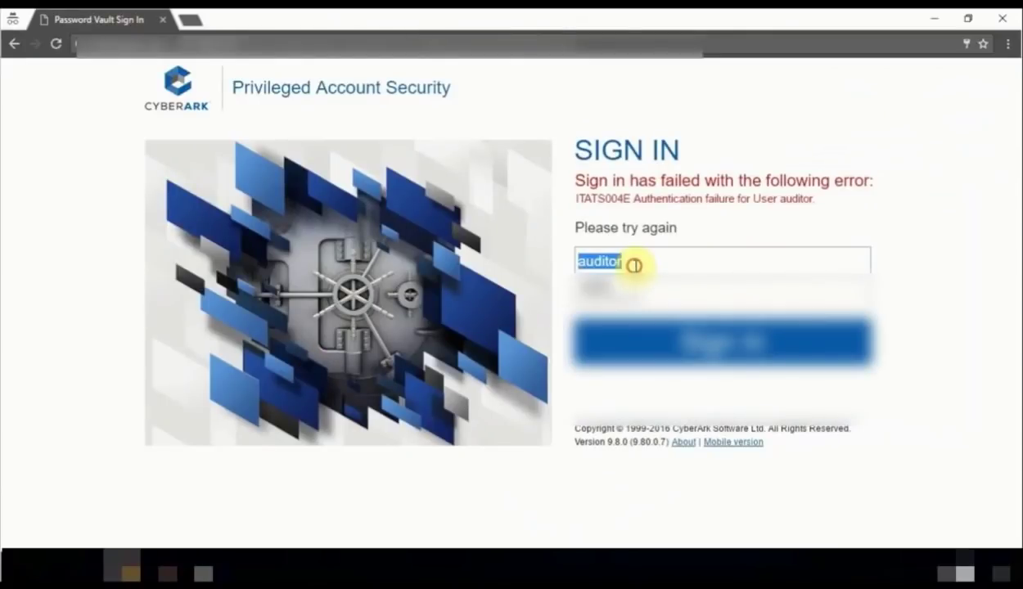
pyautogui.write('aud')
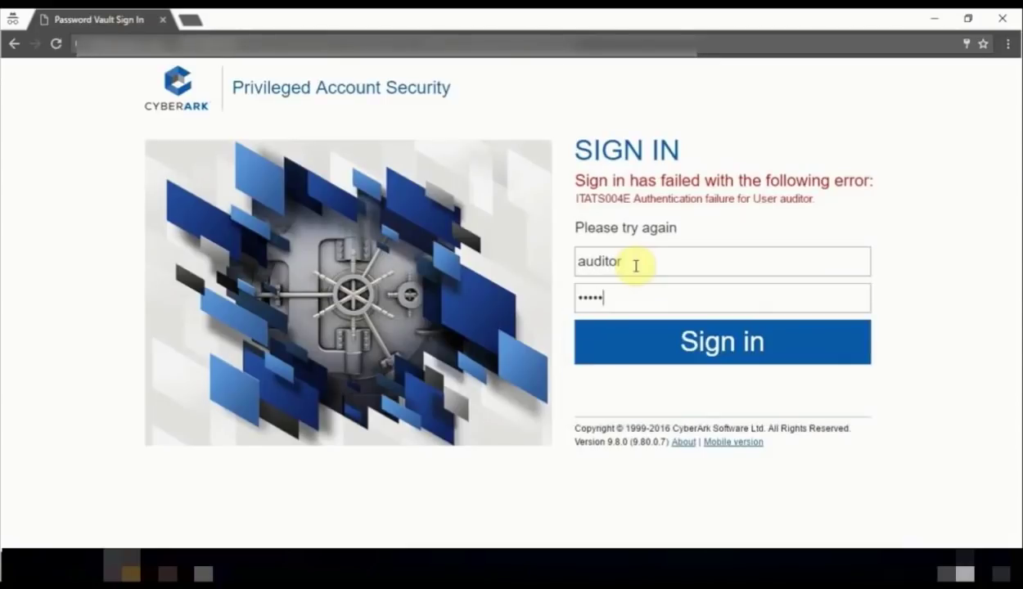
pyautogui.press('Return')
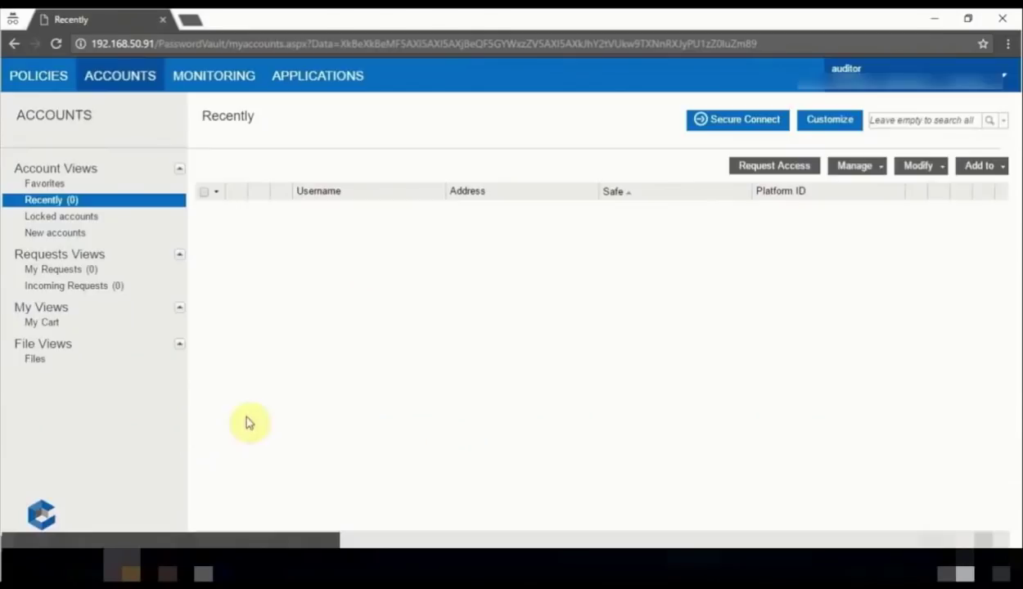
# Step: Search Monitoring for live sessions and monitor the Administrator's session using the downloaded connection file
pyautogui.click(217, 77)
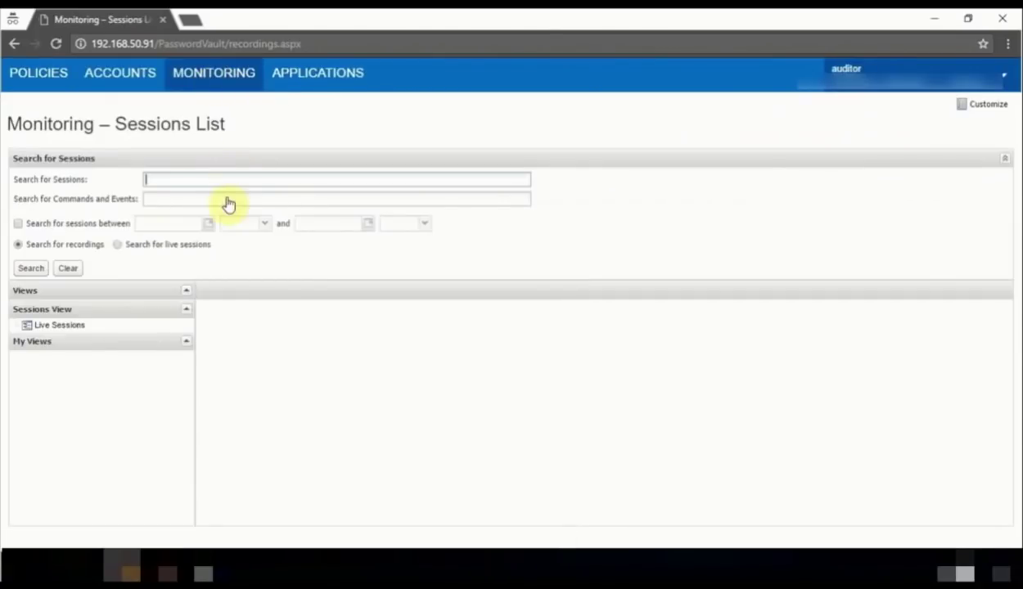
pyautogui.click(118, 244)
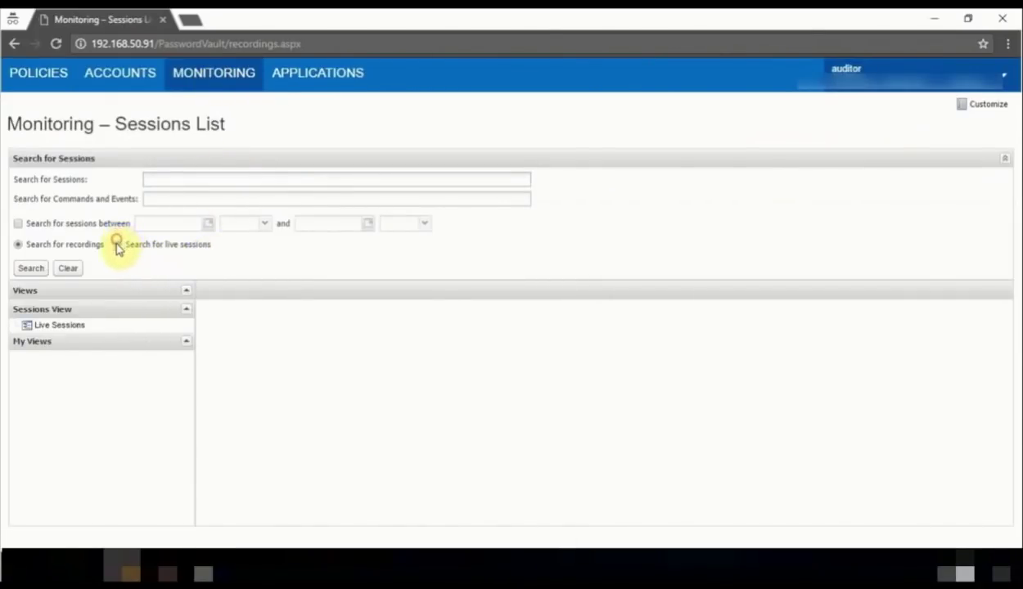
pyautogui.click(118, 244)
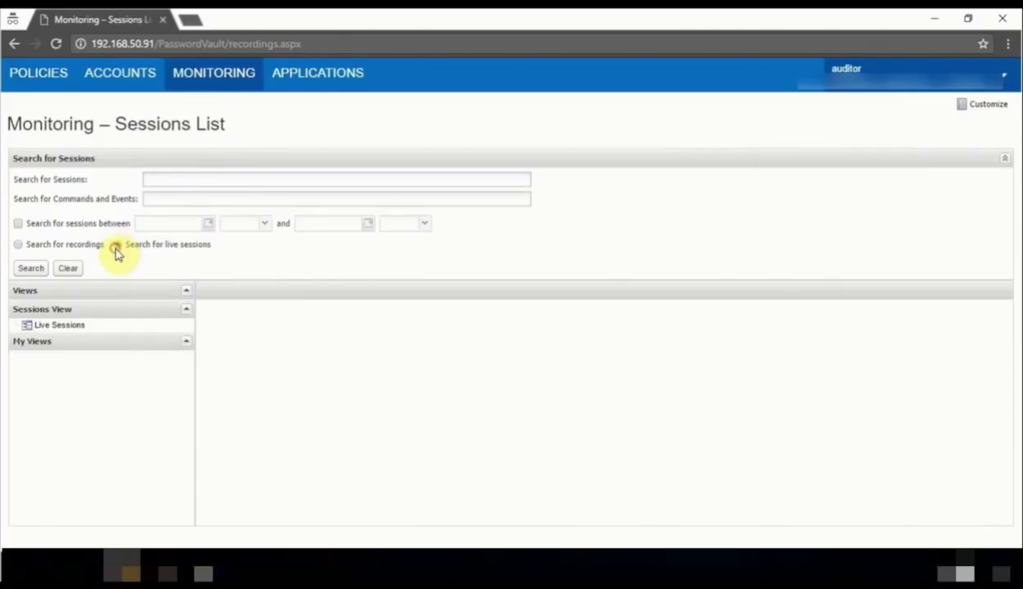
pyautogui.click(22, 271)
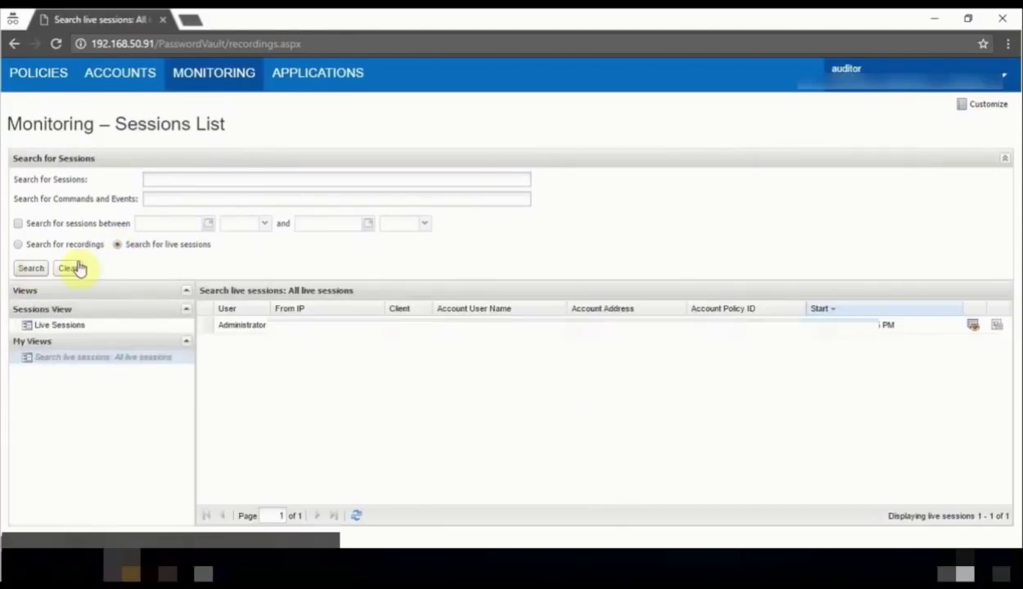
pyautogui.click(972, 328)
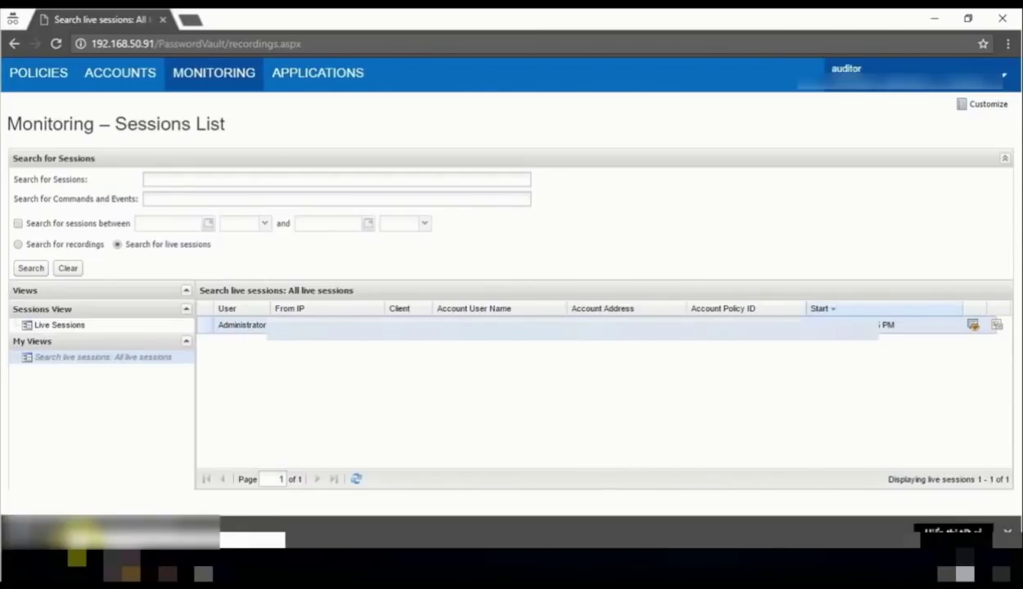
pyautogui.click(82, 536)
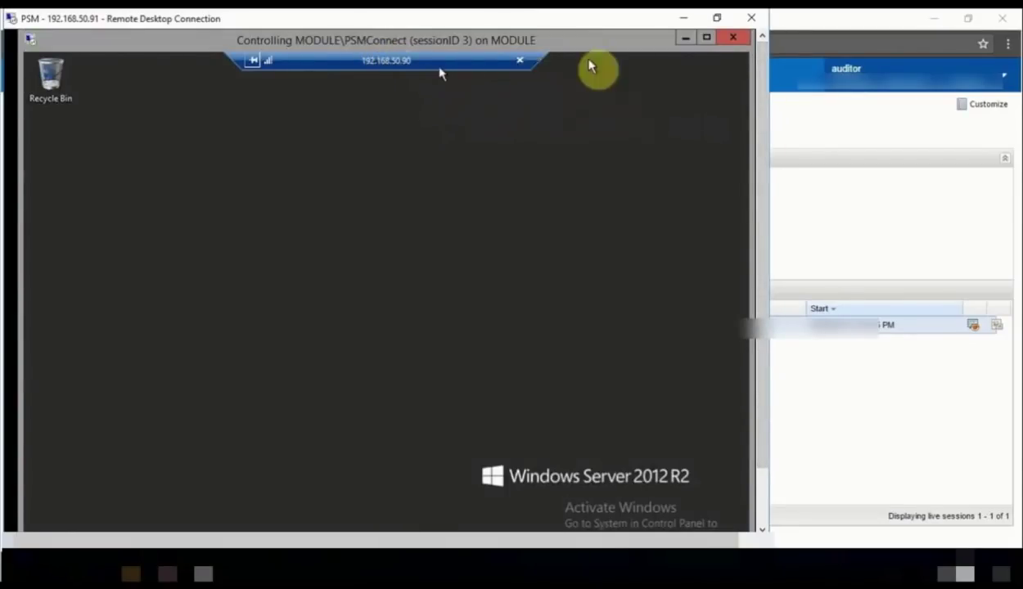
# Step: Close the monitoring Remote Desktop window and confirm disconnecting from the session
pyautogui.click(743, 19)
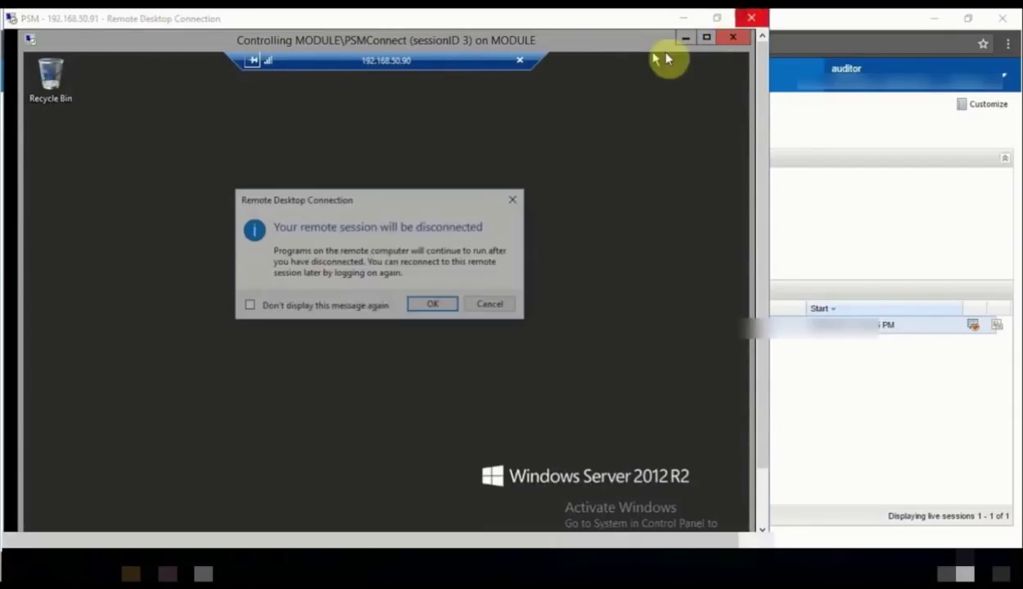
pyautogui.click(434, 306)
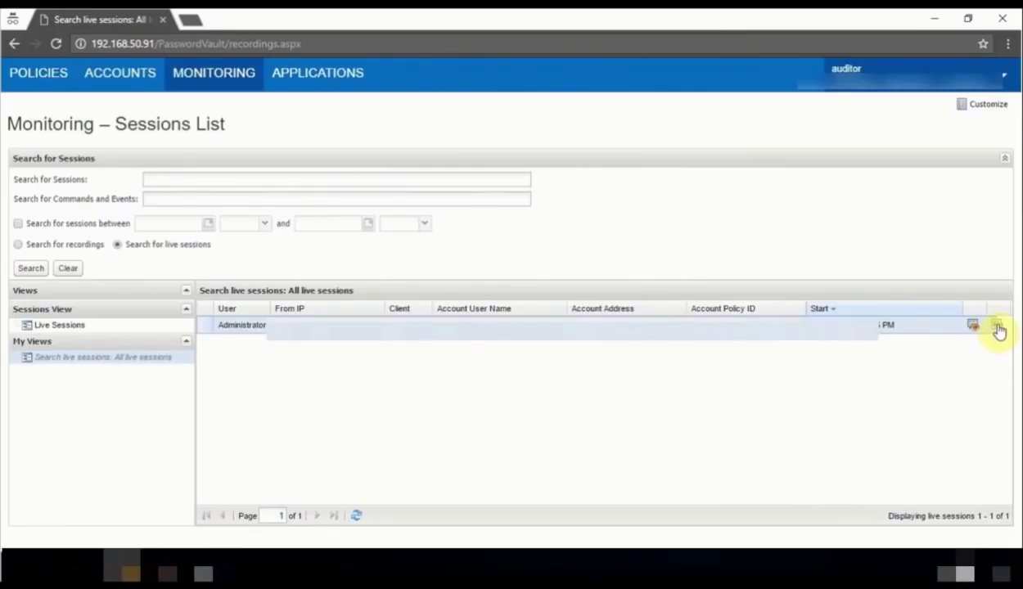
# Step: Terminate the Administrator's live session from its row actions and confirm the termination
pyautogui.click(973, 326)
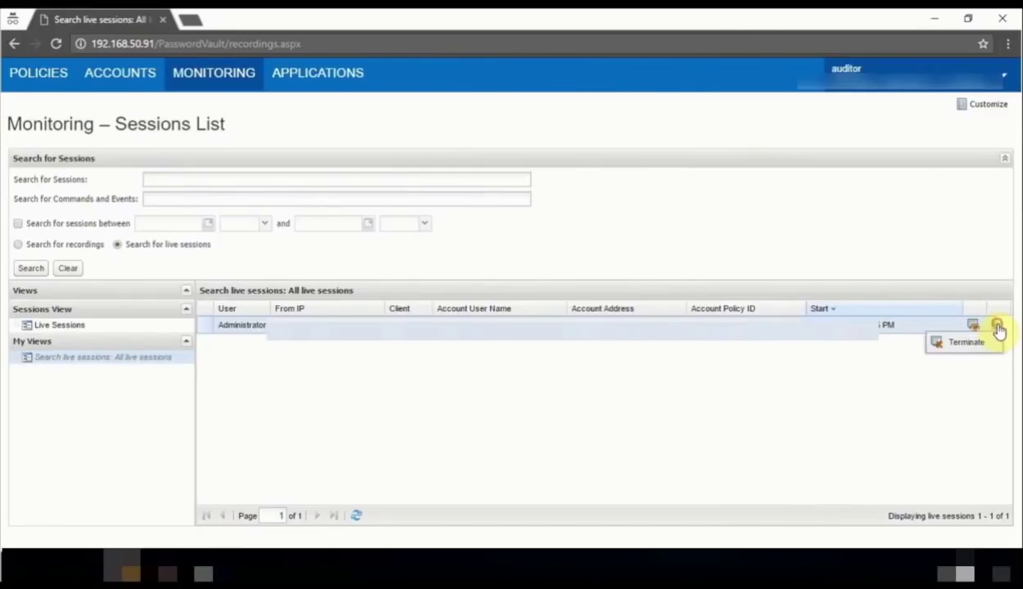
pyautogui.click(962, 347)
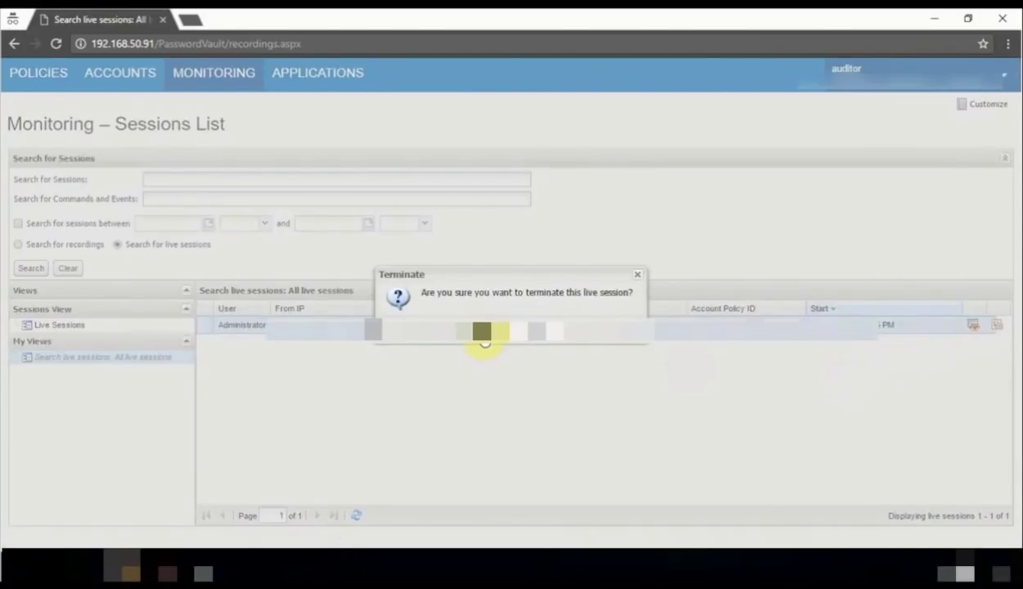
pyautogui.click(483, 342)
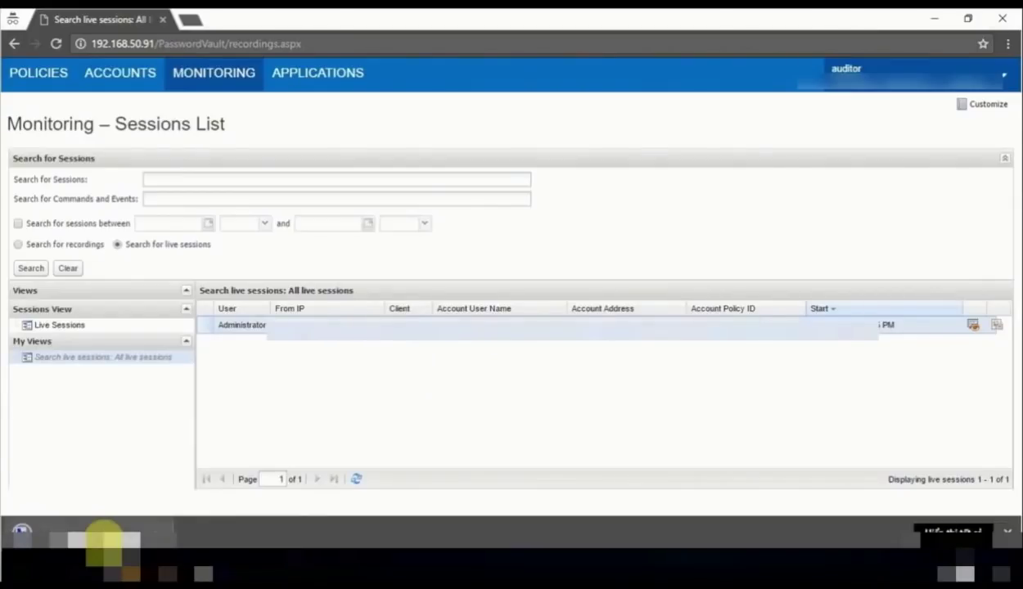
# Step: Launch the downloaded PSM connection and acknowledge the 'Session has been closed' message
pyautogui.click(106, 538)
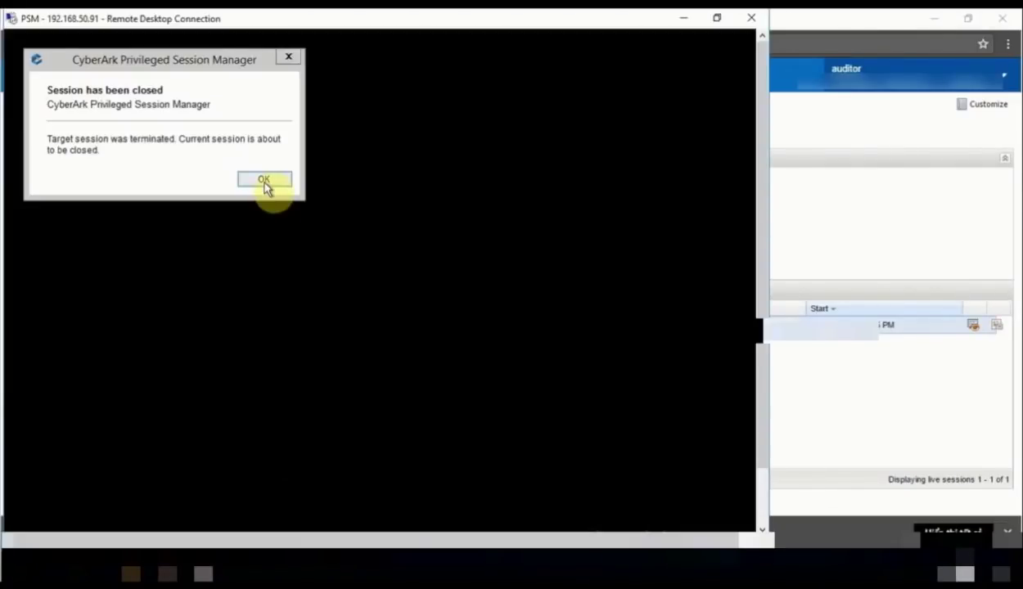
pyautogui.click(263, 182)
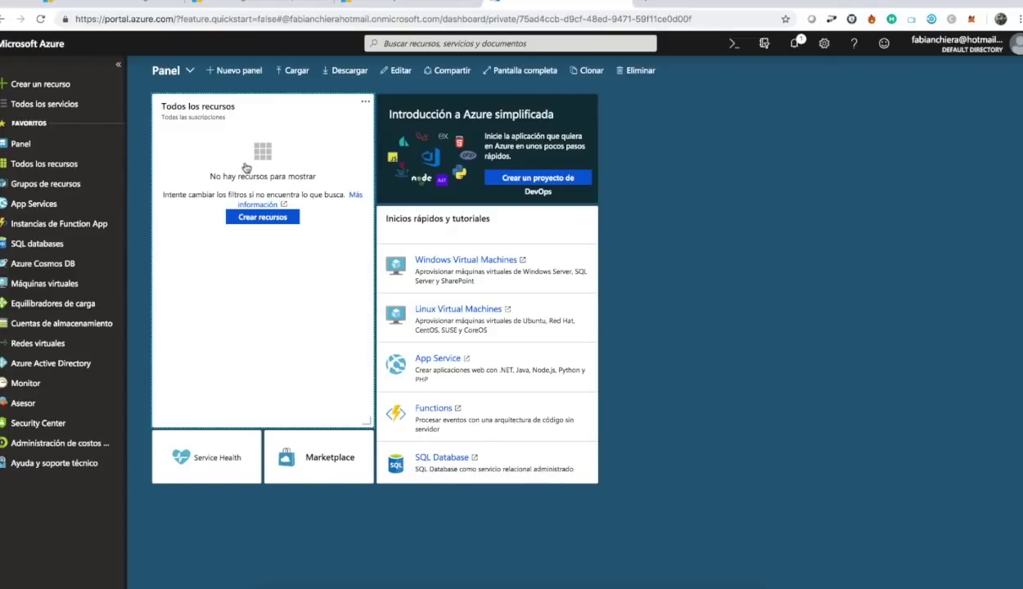
# Step: Open Privileged Identity Management de Azure AD from the Todos los servicios list
pyautogui.click(44, 105)
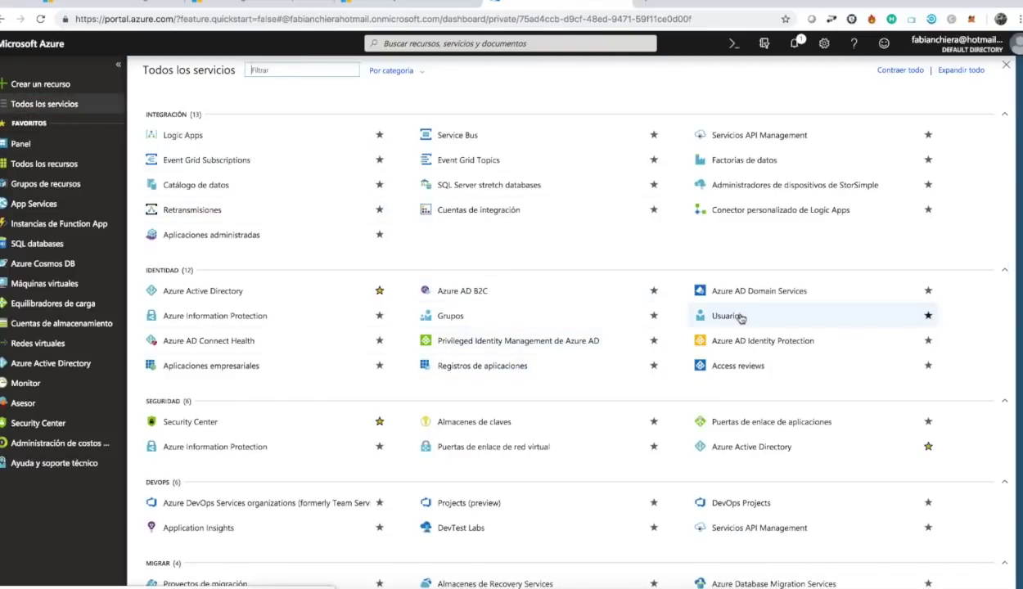
pyautogui.click(481, 348)
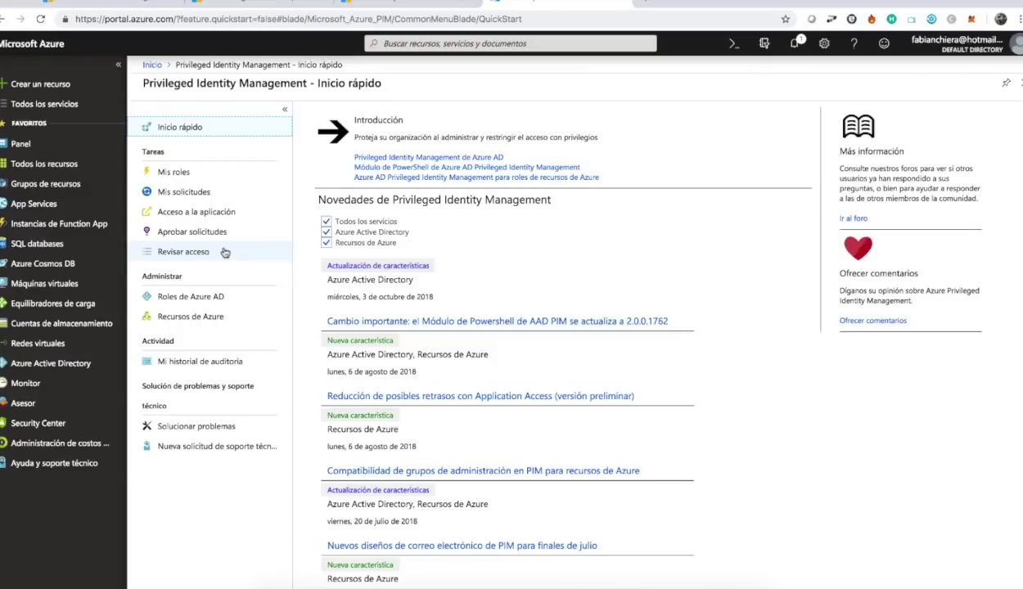
# Step: Go to Mis roles and follow the warning banner to register PIM for Azure AD roles
pyautogui.click(185, 177)
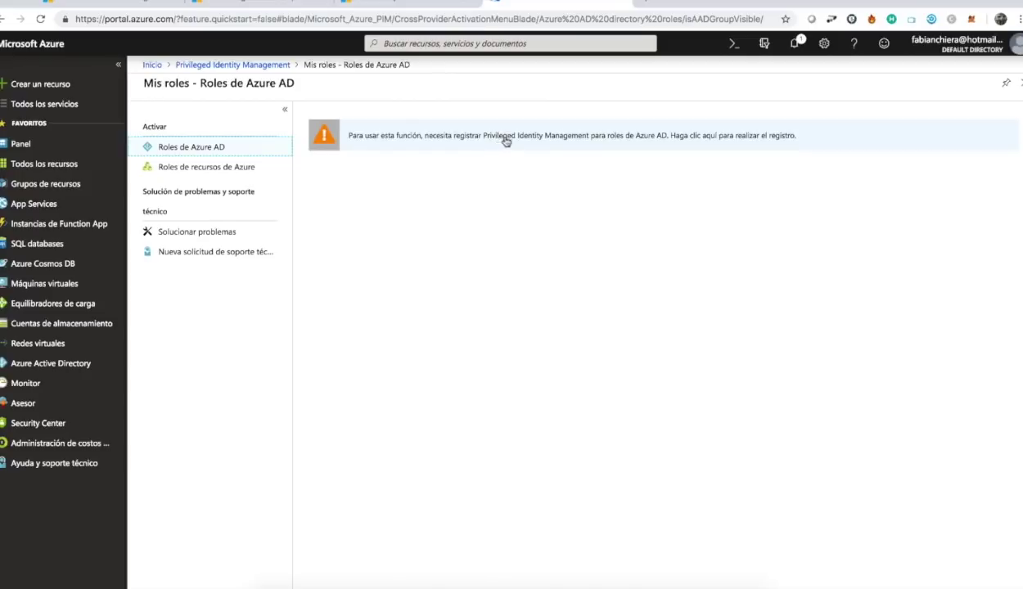
pyautogui.click(732, 136)
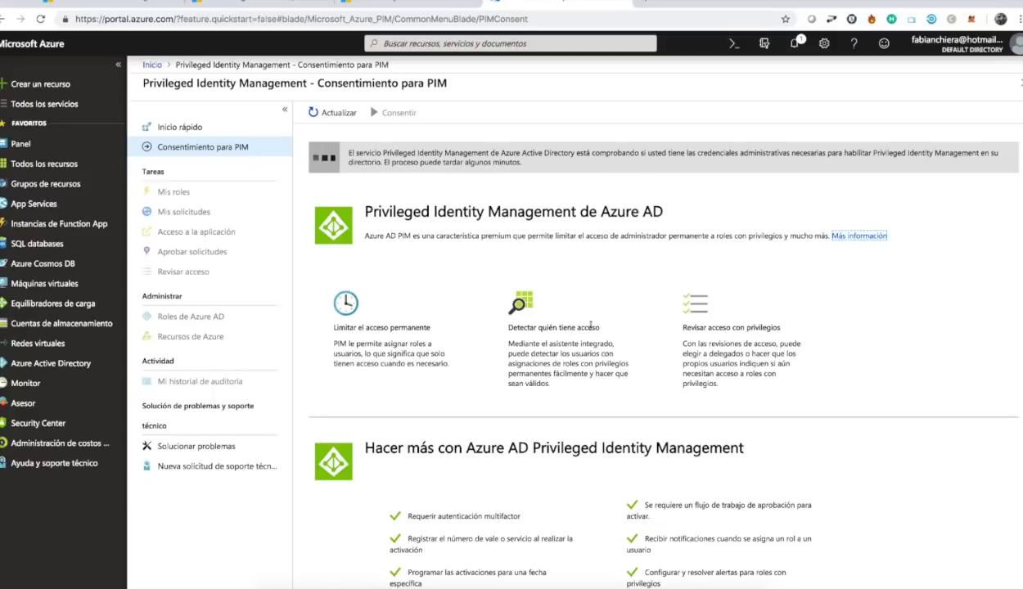
# Step: Highlight the privileged access review feature description on the consent page, then clear the highlight
pyautogui.moveTo(683, 327); pyautogui.dragTo(801, 331)
pyautogui.click(798, 329)
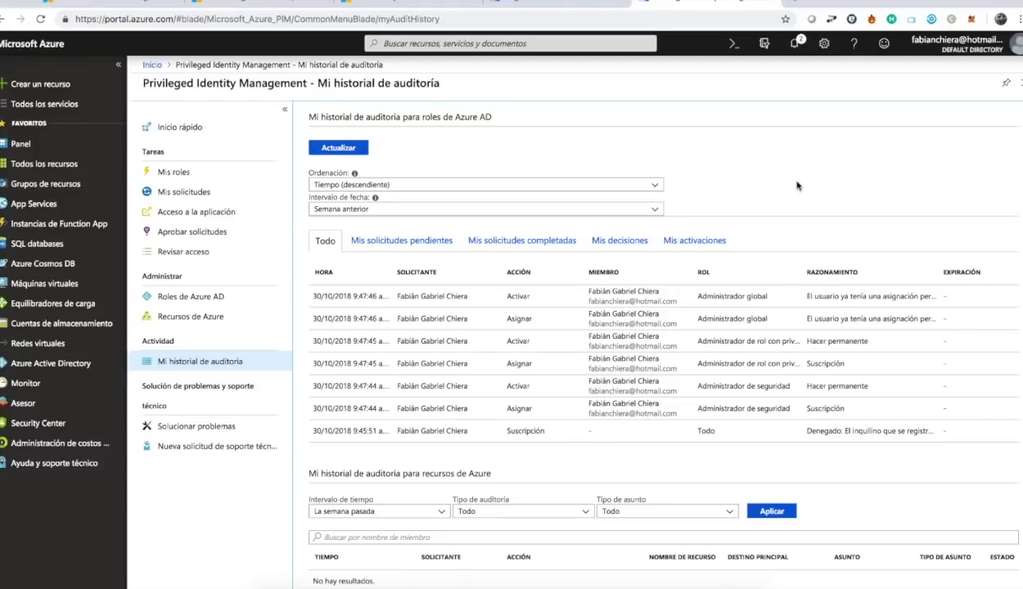
# Step: Return to the PIM Quick start (Inicio rápido) page
pyautogui.click(180, 127)
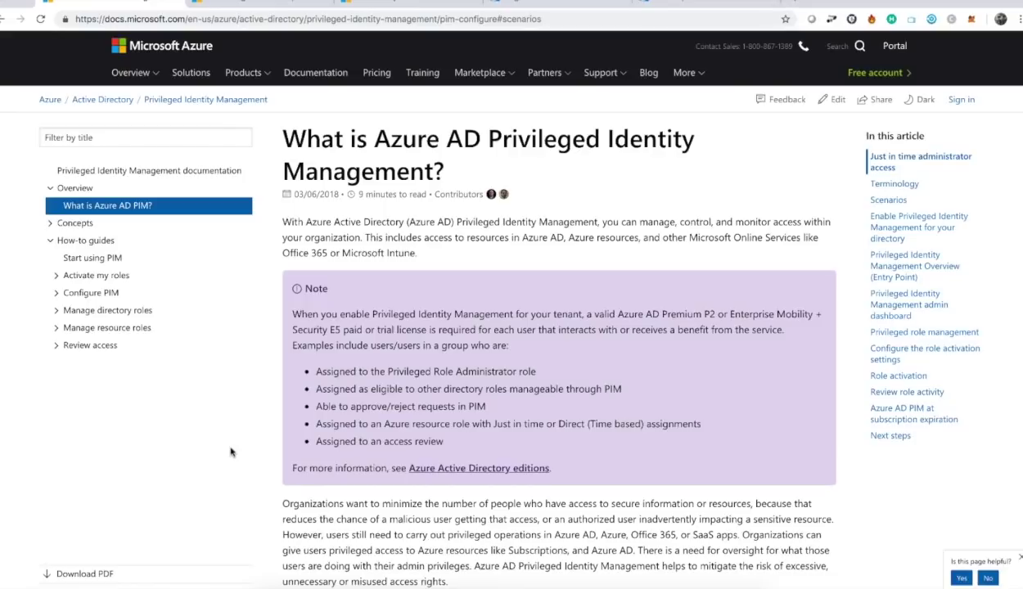
# Step: Read down the PIM overview to its Scenarios section, briefly highlighting the text on administrators, approvers and eligible users
pyautogui.scroll(-5, 230, 452)
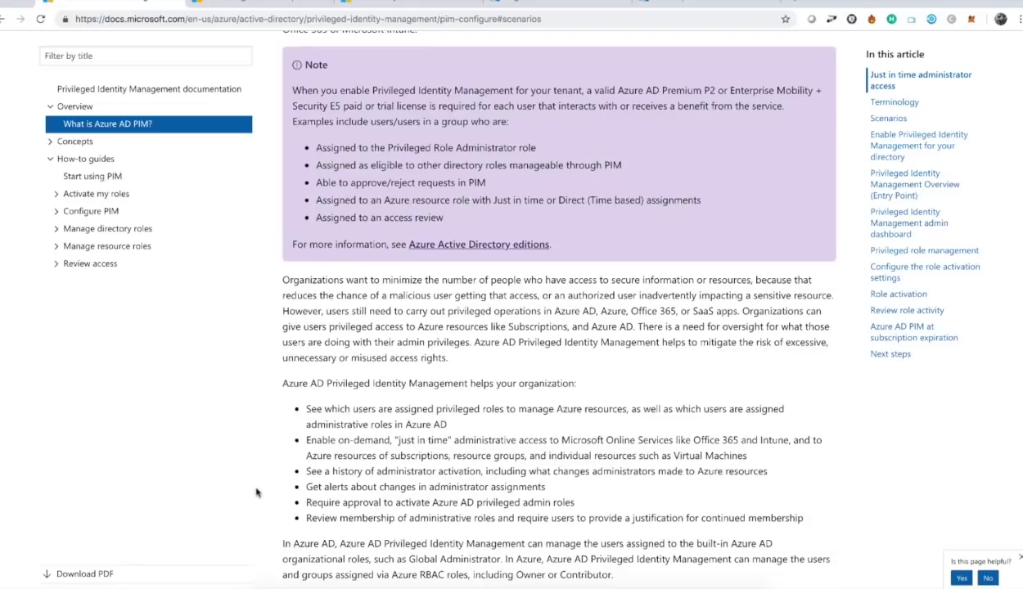
pyautogui.scroll(-12, 256, 492)
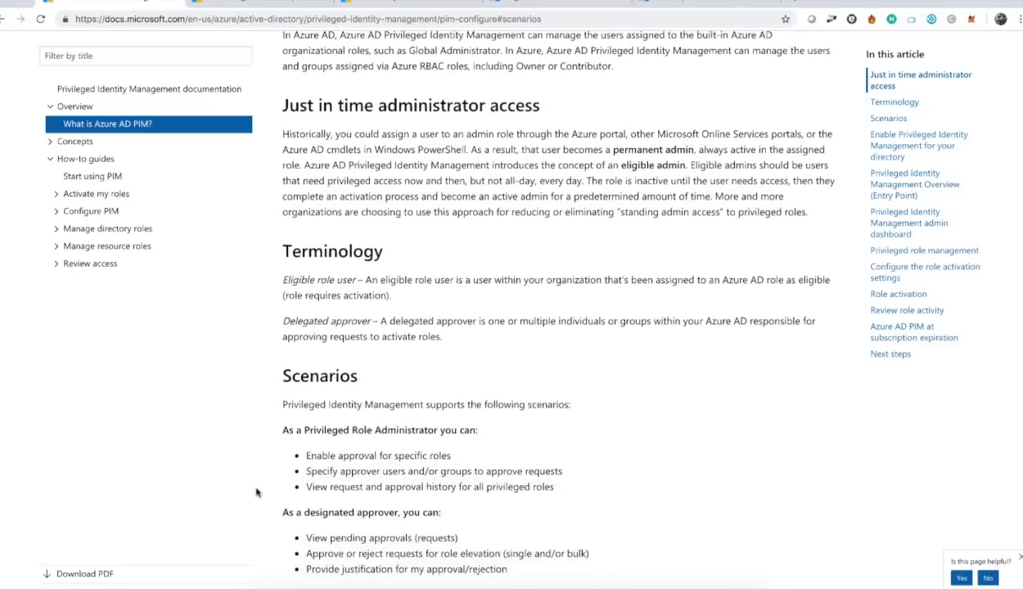
pyautogui.scroll(-3, 257, 492)
pyautogui.moveTo(282, 270); pyautogui.dragTo(591, 507)
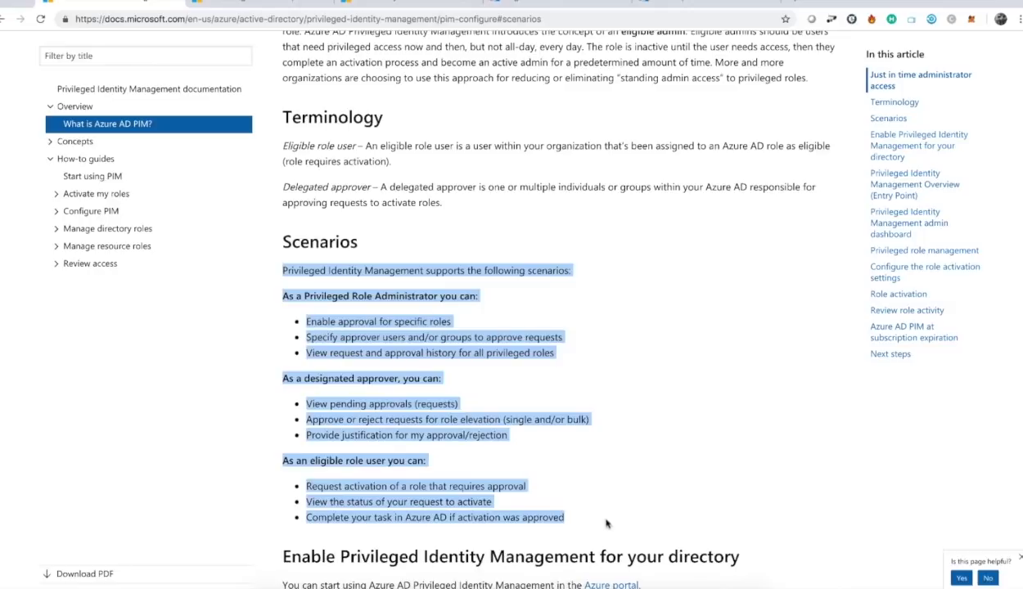
pyautogui.click(230, 493)
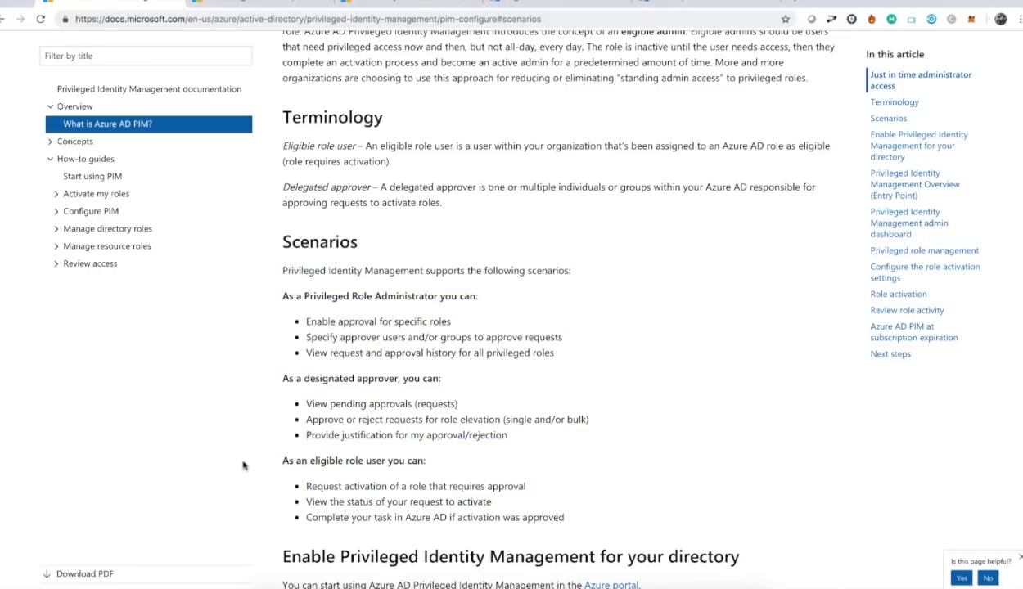
pyautogui.scroll(-1, 245, 463)
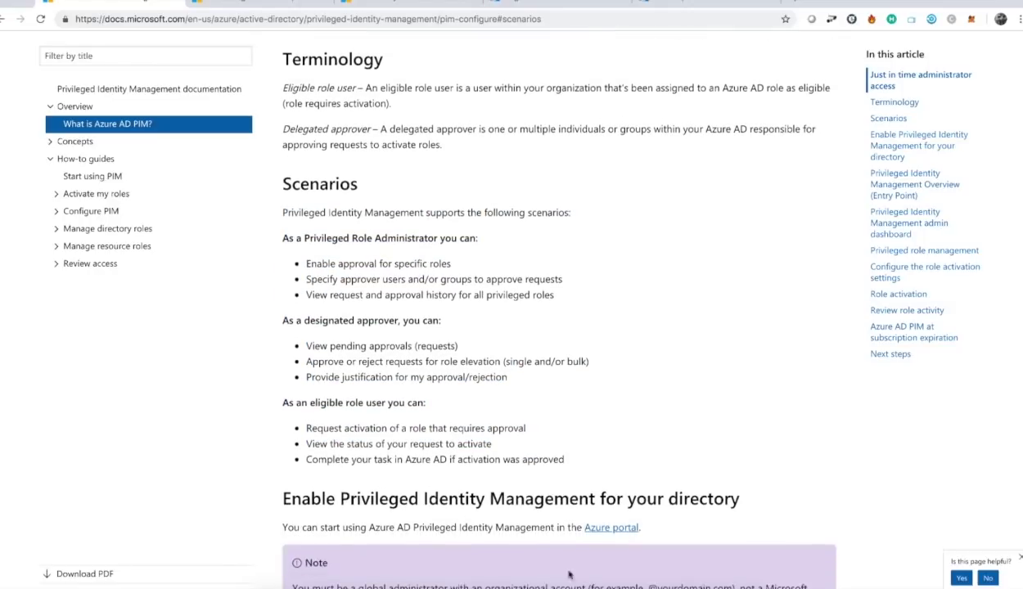
pyautogui.moveTo(692, 579)
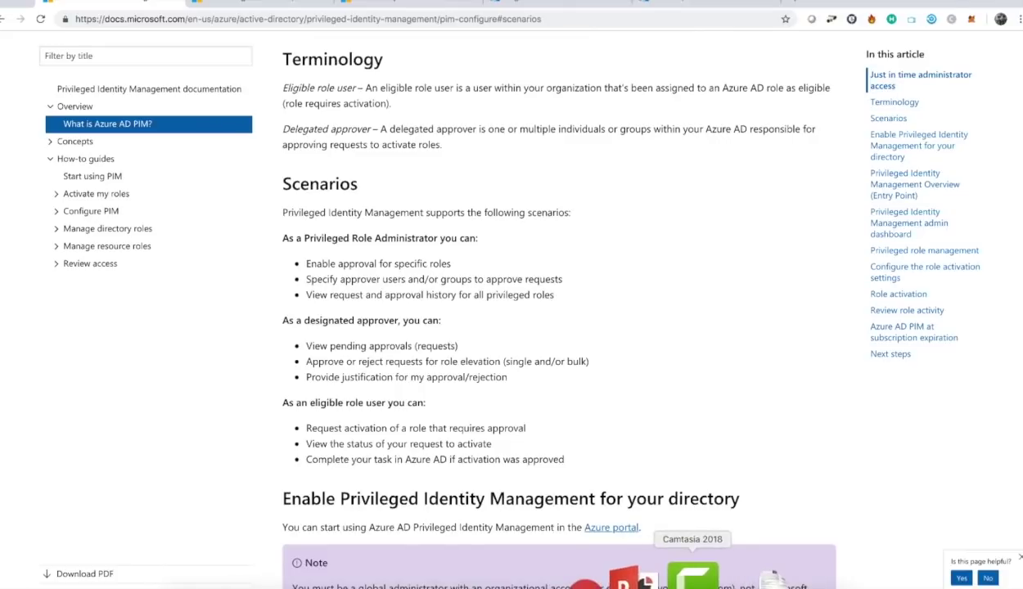